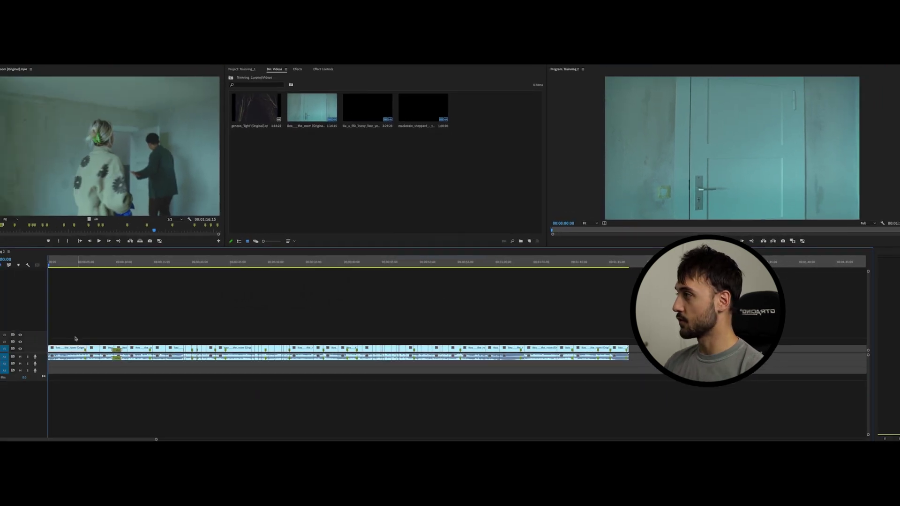
Step: Check the cuts made in the sequence by selecting the timeline clips, and scrub through the opening seconds
left_click_drag(75, 338, 648, 360)
left_click(218, 337)
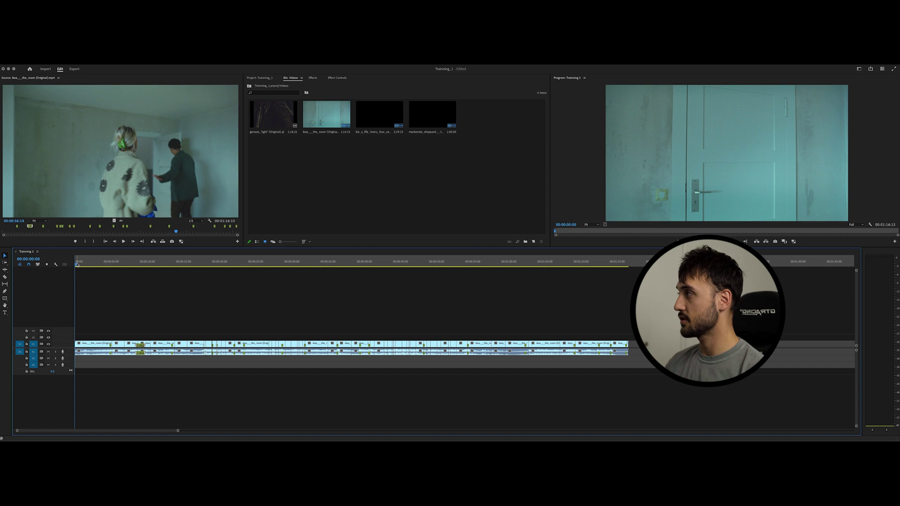
left_click_drag(85, 261, 116, 262)
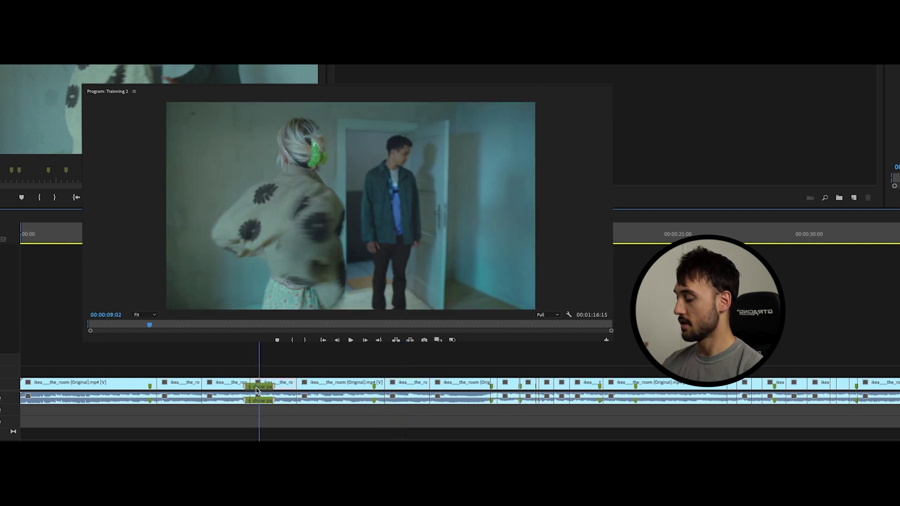
Step: Read the comment of the marker at 00:00:08:15 and step frame by frame through the jump cut around it
double_click(257, 389)
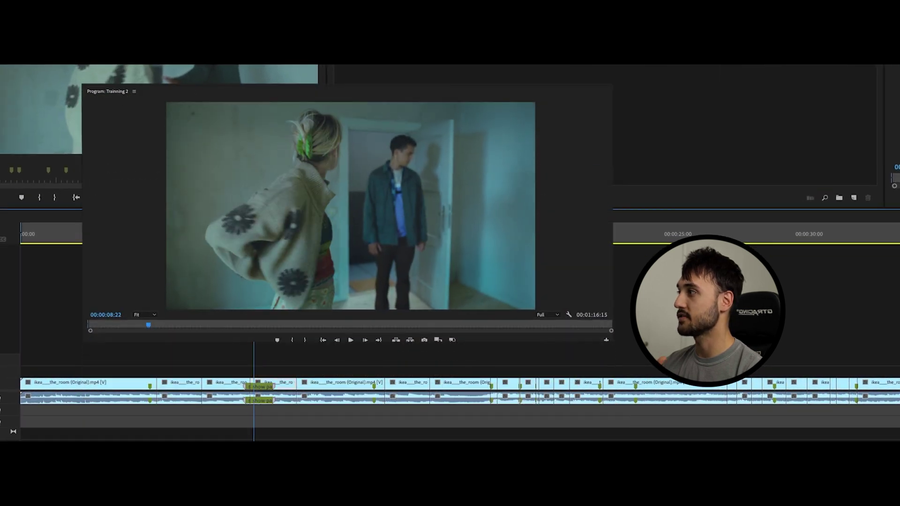
key("Left")
key("Left")
key("Left")
key("Left")
key("Left")
key("Left")
key("Right")
key("Right")
key("Right")
key("Right")
key("Right")
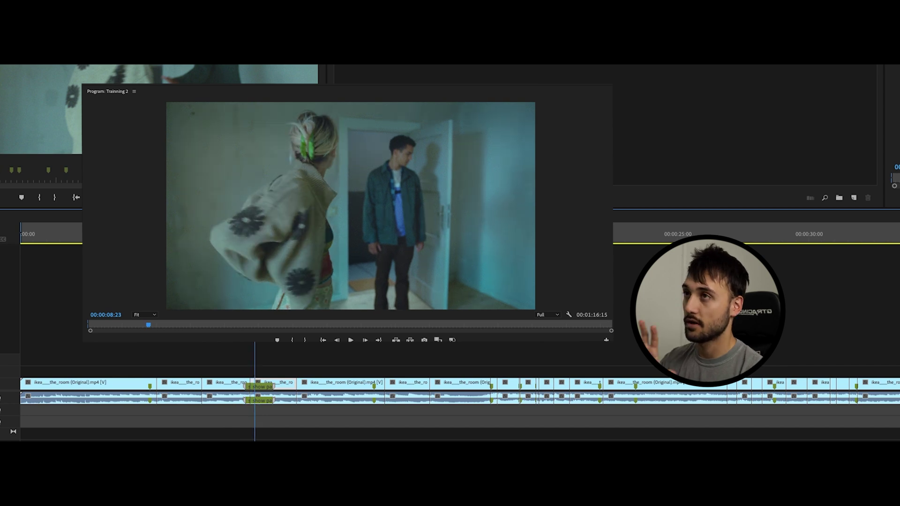
key("Right")
key("Right")
key("Right")
key("Right")
key("Right")
key("Right")
key("Right")
key("Right")
key("Right")
Step: Play on past the jump cut, check the marker at the playhead, and resume playback
key("space")
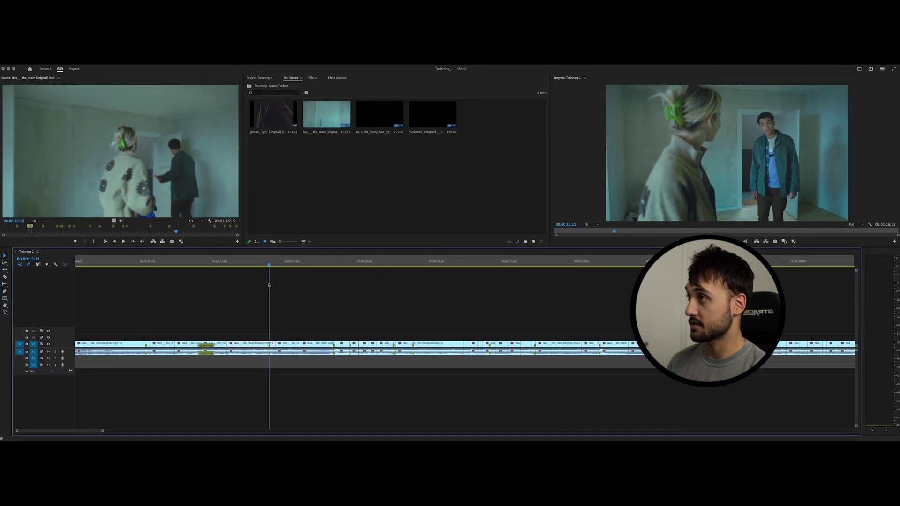
key("m")
left_click(495, 186)
key("space")
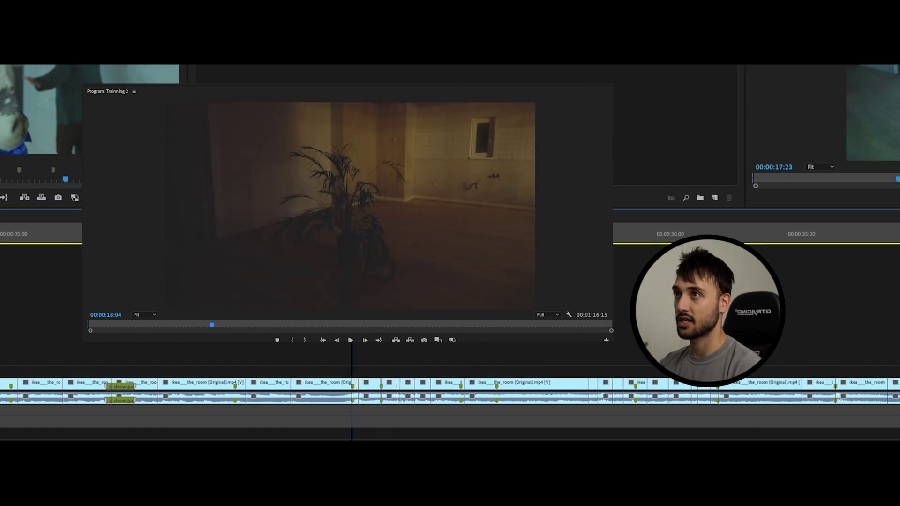
Step: Move the playhead to the marker at 00:00:17:23, read its comment, and leave the marker unchanged
left_click_drag(415, 239, 352, 239)
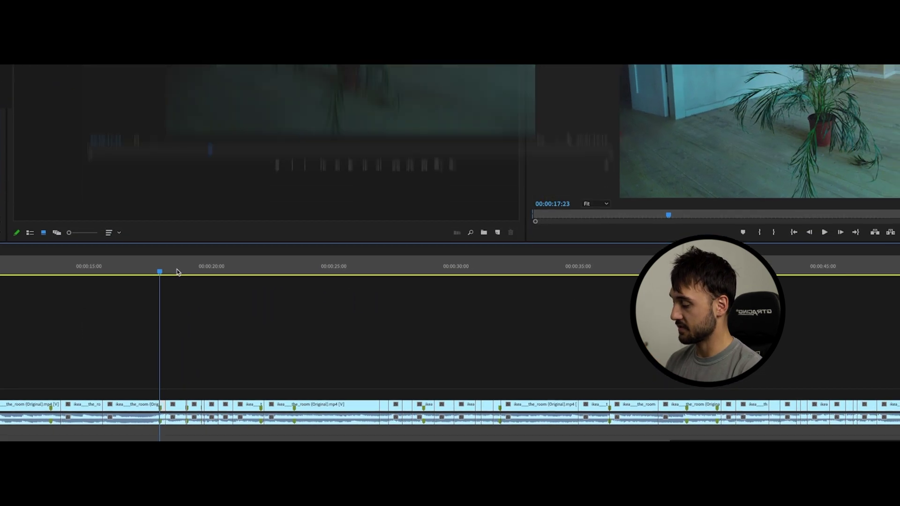
key("m")
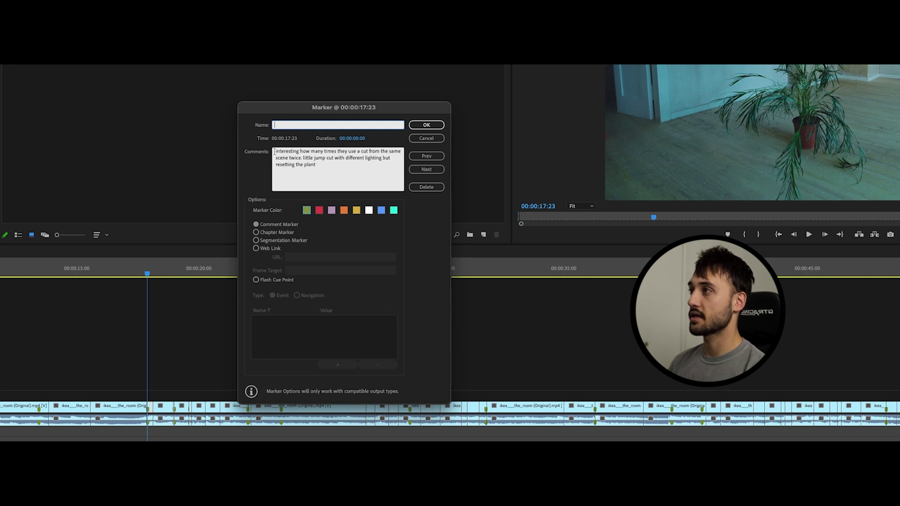
left_click(240, 175)
left_click(434, 141)
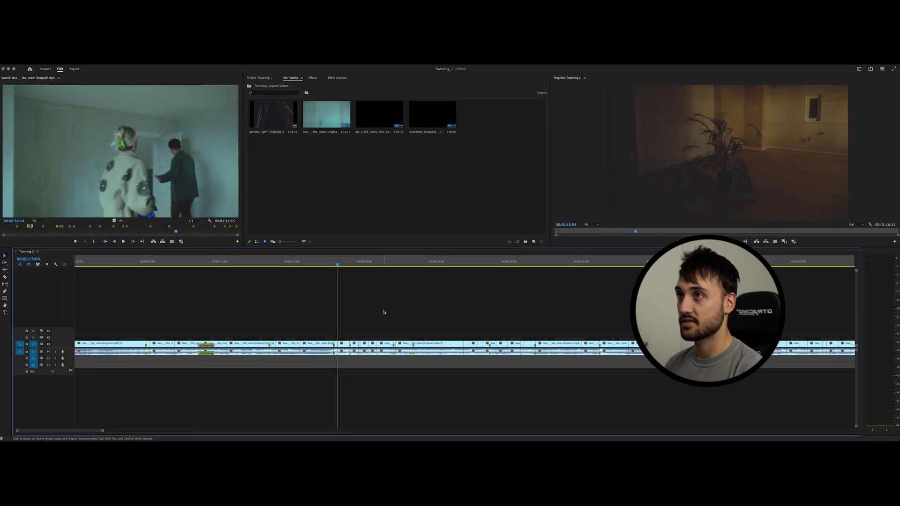
Step: Play the potted plant shots with changing lighting, and return the playhead to about 00:00:19:00
key("space")
key("space")
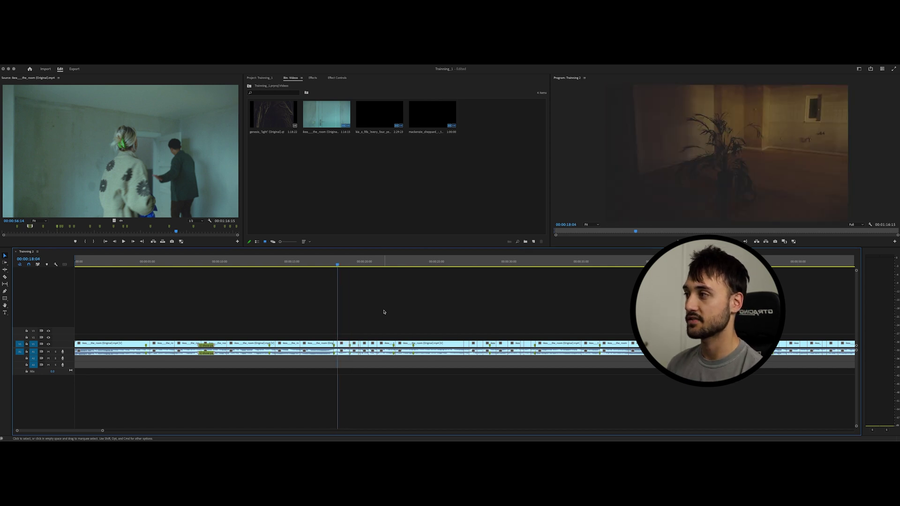
key("space")
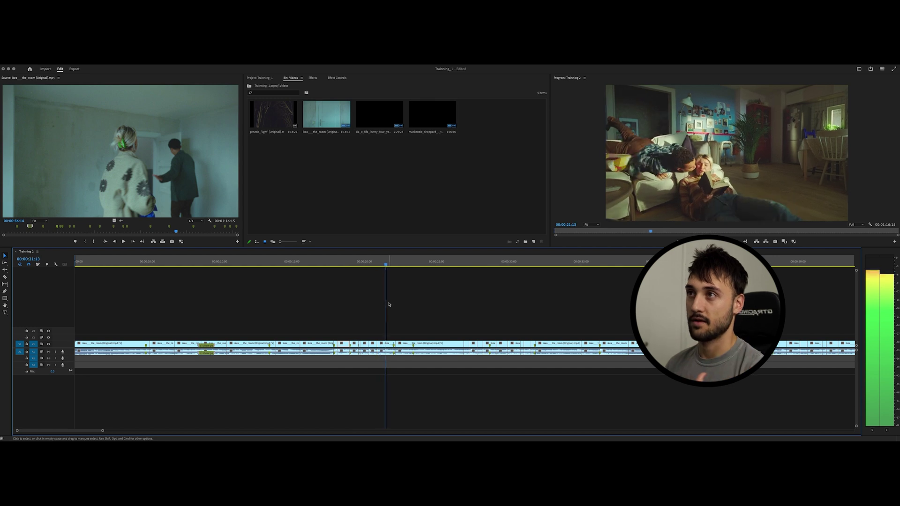
left_click_drag(481, 264, 349, 265)
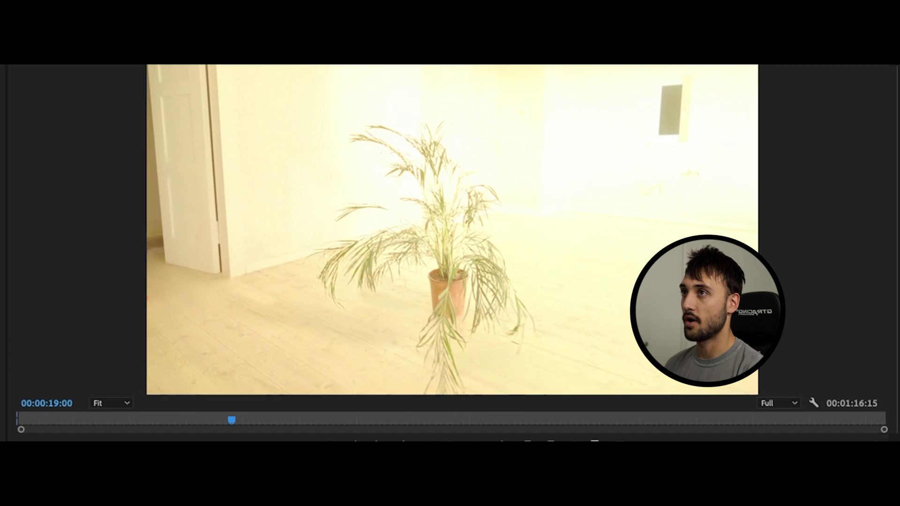
Step: Step frame by frame back and forth through the cut from the plant to the close-up around 00:00:19:00
key("Left")
key("Right")
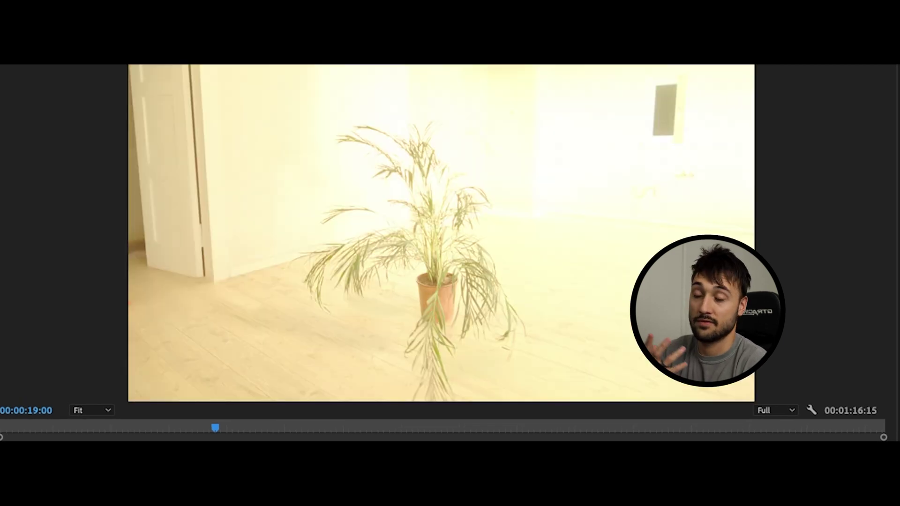
key("Right")
key("Right")
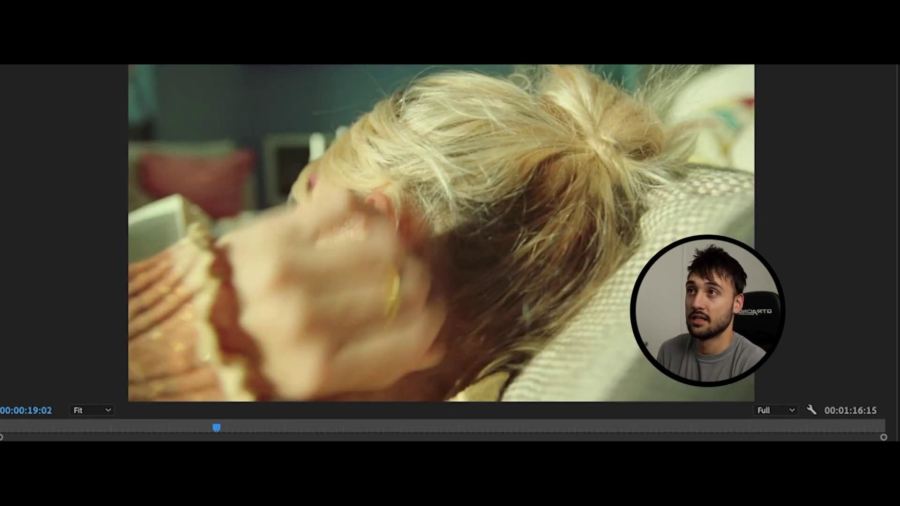
key("Right")
key("Right")
key("Right")
key("Right")
key("Right")
key("Right")
key("Right")
key("Right")
key("Left")
key("Left")
key("Left")
key("Left")
key("Left")
key("Left")
key("Left")
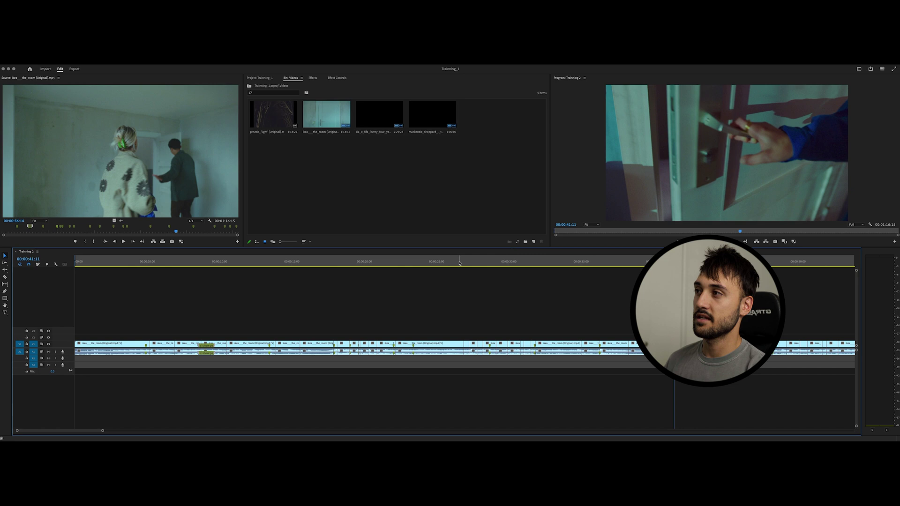
Step: Scrub the rest of the sequence through to the "Inspired by life." end title, and go back towards the beginning
key("minus")
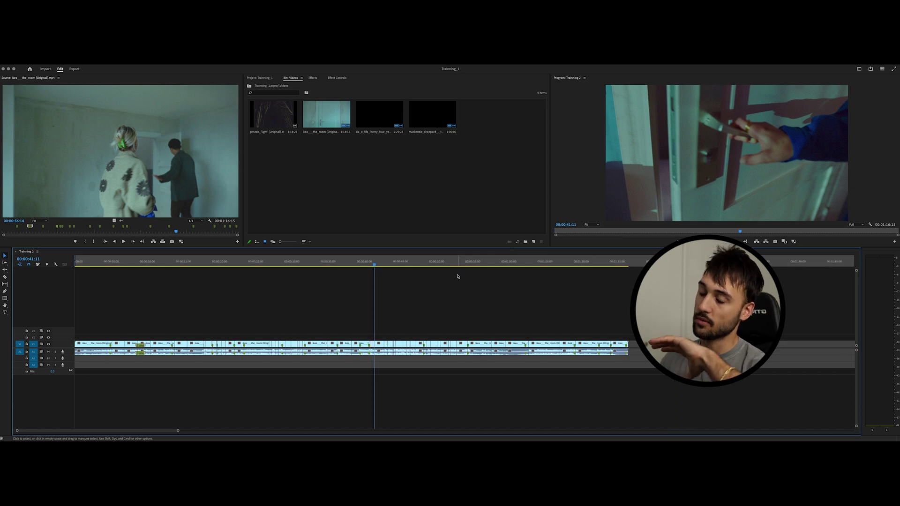
left_click_drag(453, 261, 499, 288)
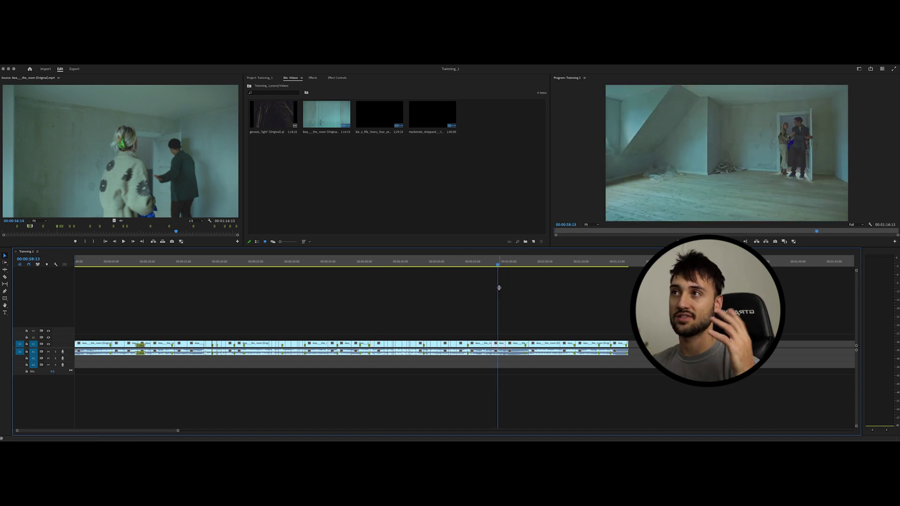
left_click_drag(498, 285, 587, 283)
left_click_drag(561, 272, 610, 268)
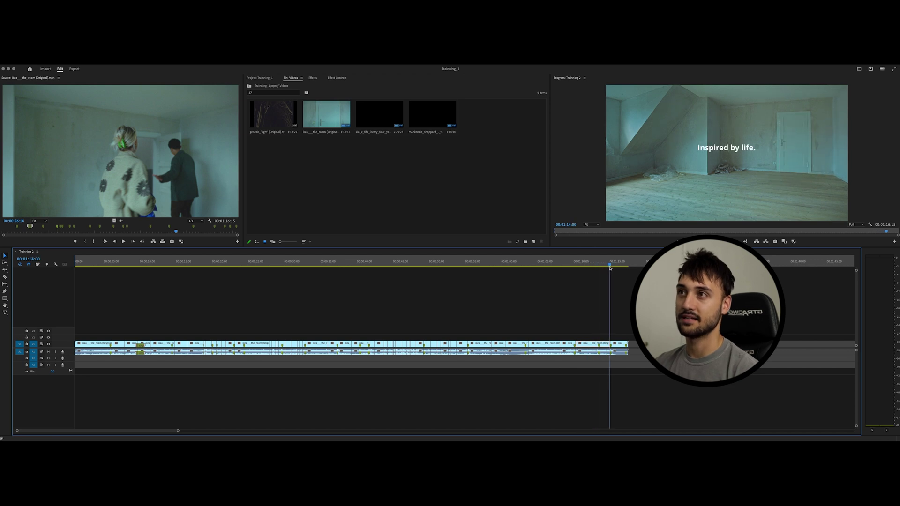
left_click_drag(612, 266, 615, 266)
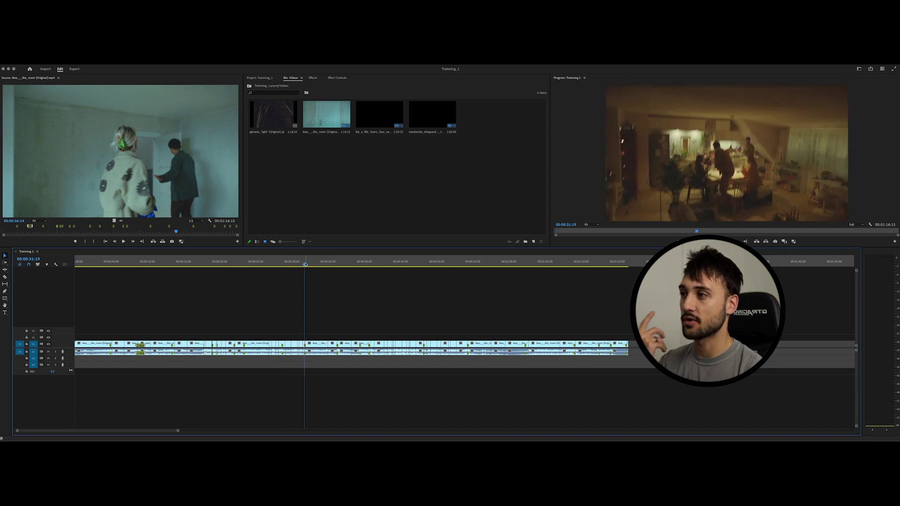
left_click_drag(305, 281, 109, 287)
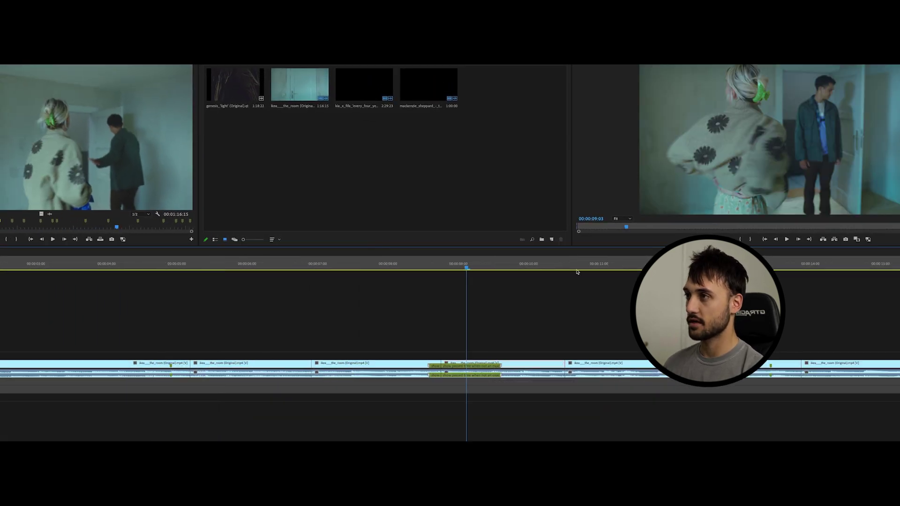
Step: Add a red marker named test with an extended duration to the clip at 00:00:10:21
left_click(588, 268)
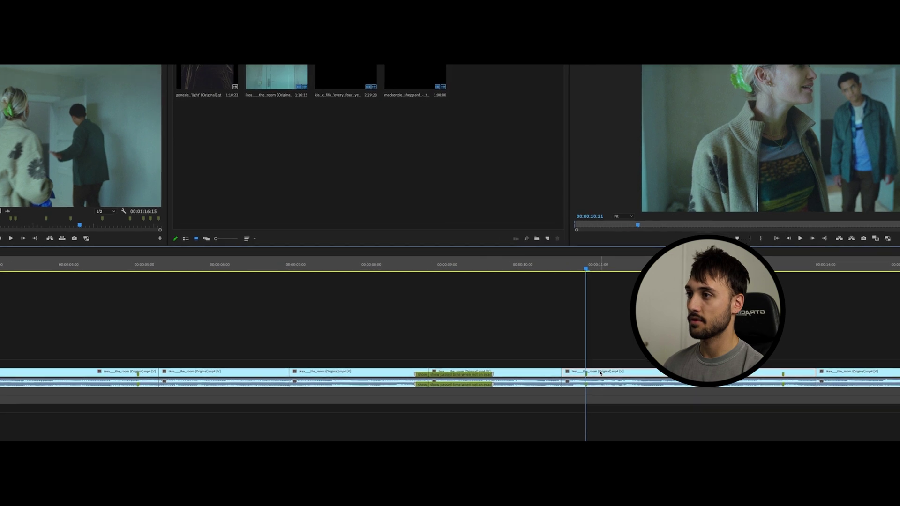
key("m")
left_click_drag(383, 132, 447, 132)
left_click(357, 117)
type("test")
left_click(348, 207)
left_click(463, 116)
Step: Set the duration of the red test marker to one second
double_click(628, 369)
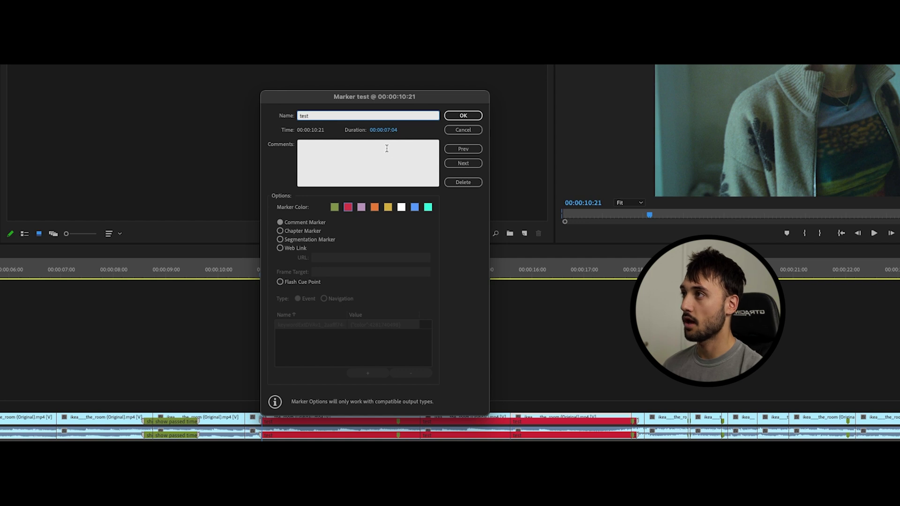
key("Tab")
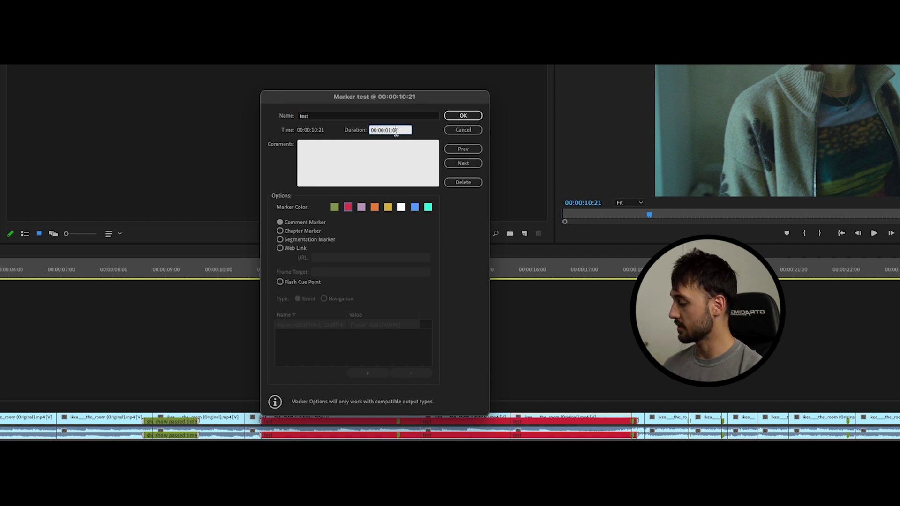
key("Return")
Step: Place the playhead inside the red marker at 00:00:11:03 and view the whole sequence on the timeline
mouse_move(262, 276)
left_mouse_down()
mouse_move(277, 281)
mouse_move(269, 282)
left_mouse_up()
left_click_drag(270, 158, 242, 187)
left_click(276, 143)
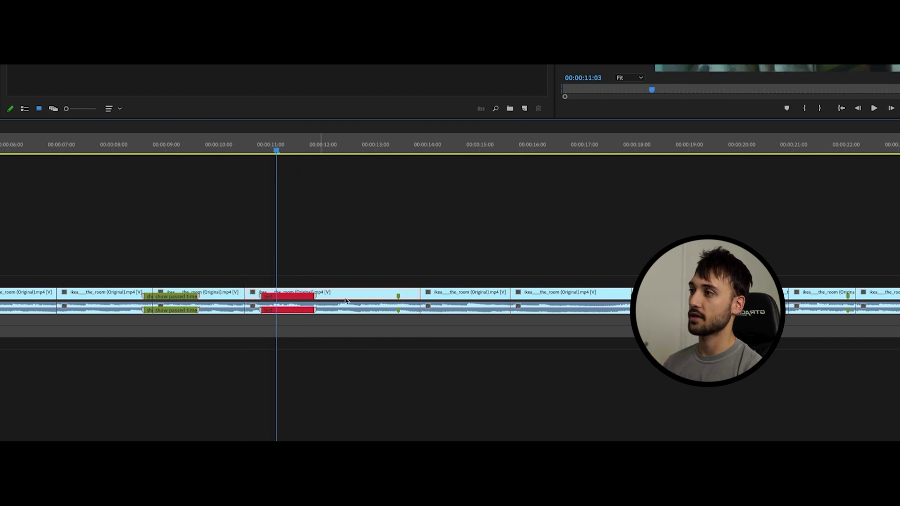
key("minus")
key("minus")
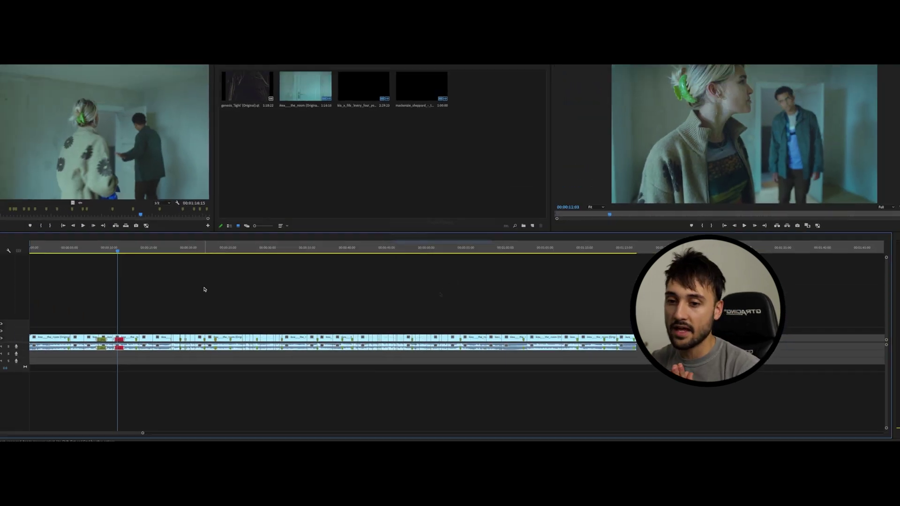